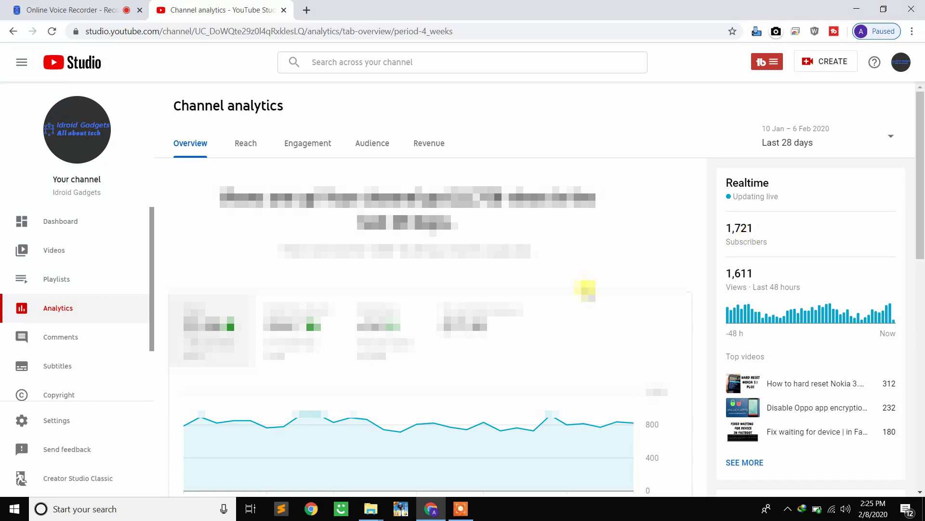
Step: Open Google AdSense from a web search for "adsense" in a new tab and sign in with the YouTube channel's account
{"action": "key", "text": "ctrl+t"}
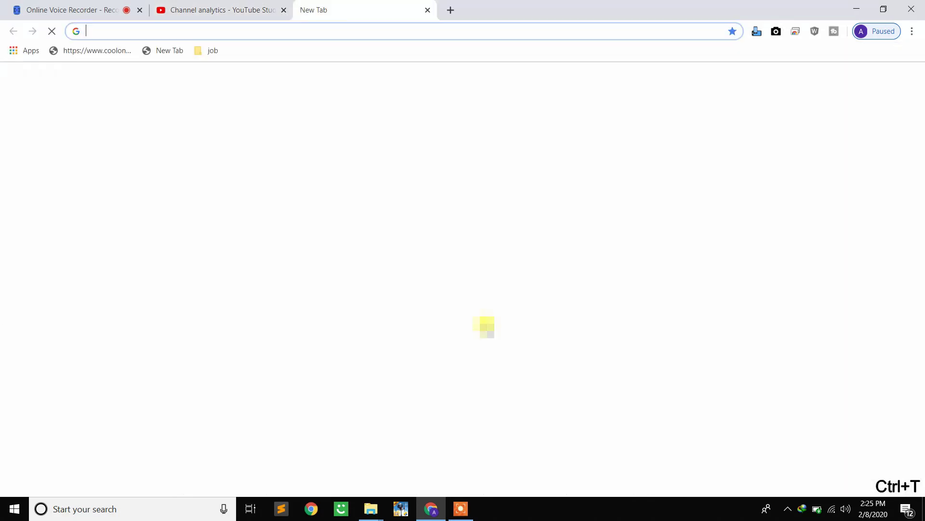
{"action": "type", "text": "ad"}
{"action": "key", "text": "Down"}
{"action": "key", "text": "Down"}
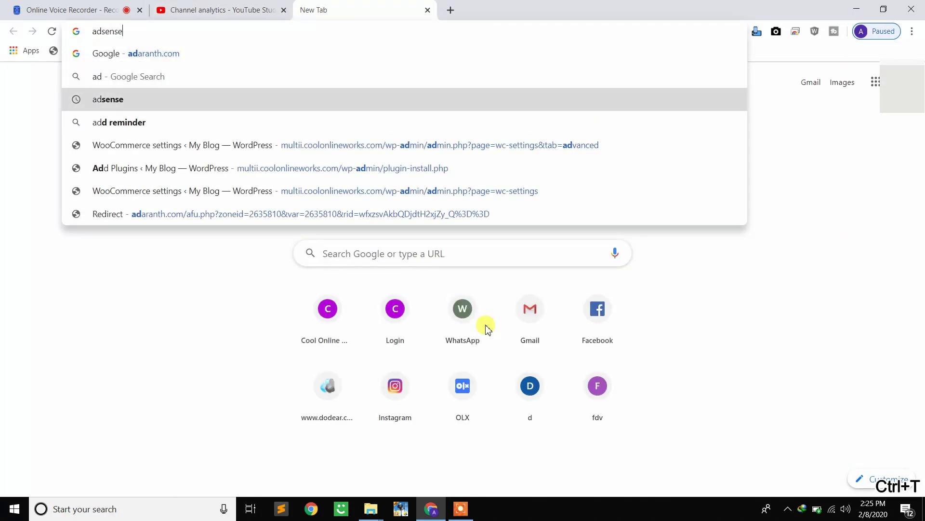
{"action": "key", "text": "Return"}
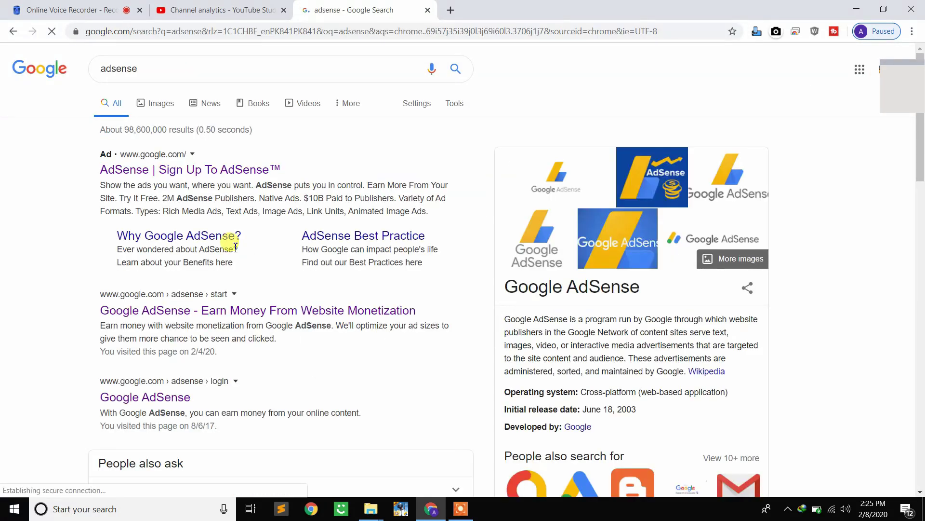
{"action": "left_click", "coordinate": [215, 310]}
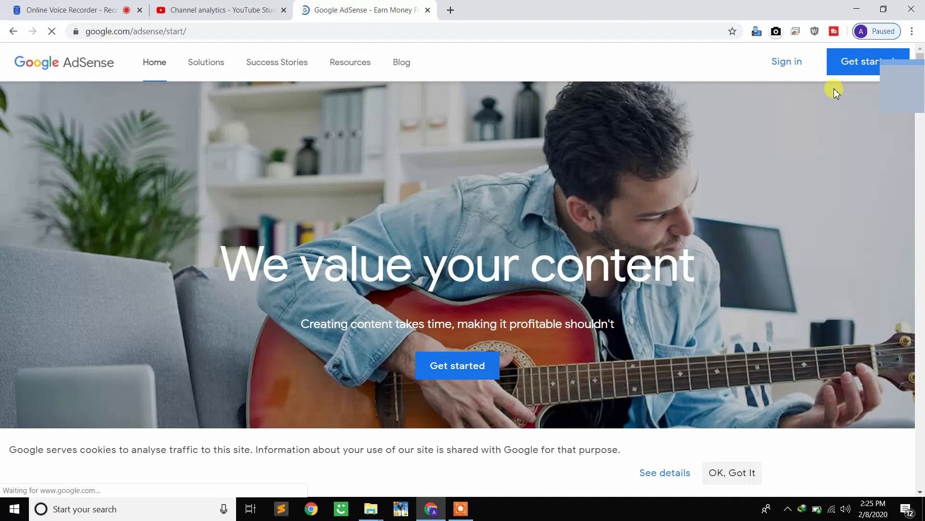
{"action": "left_click", "coordinate": [784, 62]}
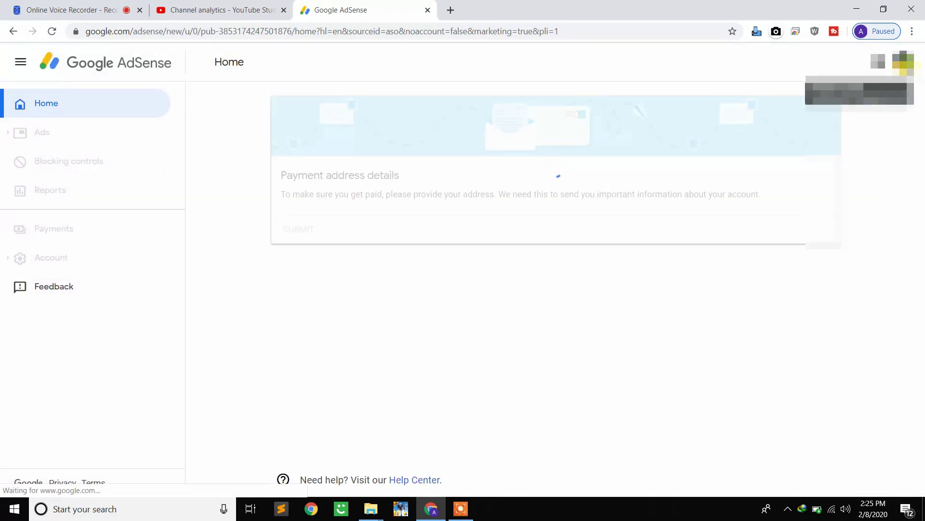
{"action": "left_click", "coordinate": [903, 62]}
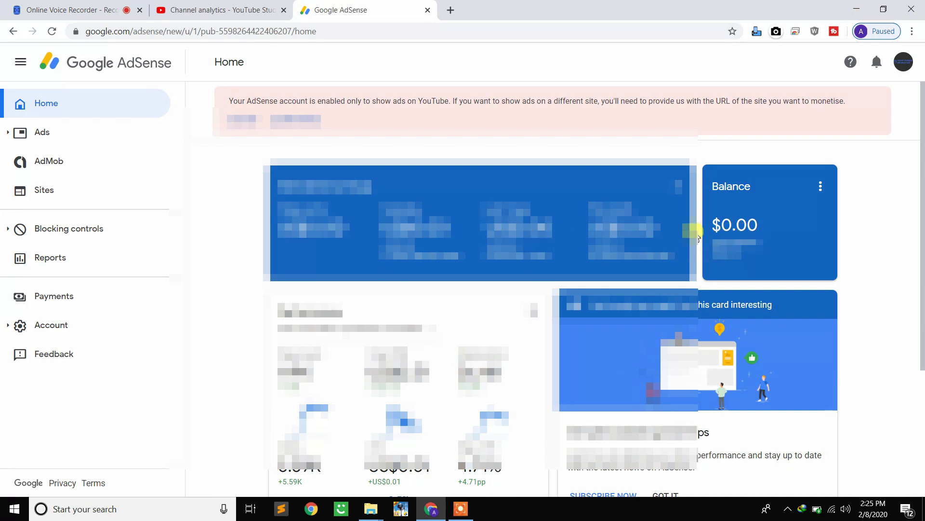
Step: Compare the channel analytics overview in YouTube Studio with the AdSense home page, and check the current date in the system calendar
{"action": "left_click", "coordinate": [208, 6]}
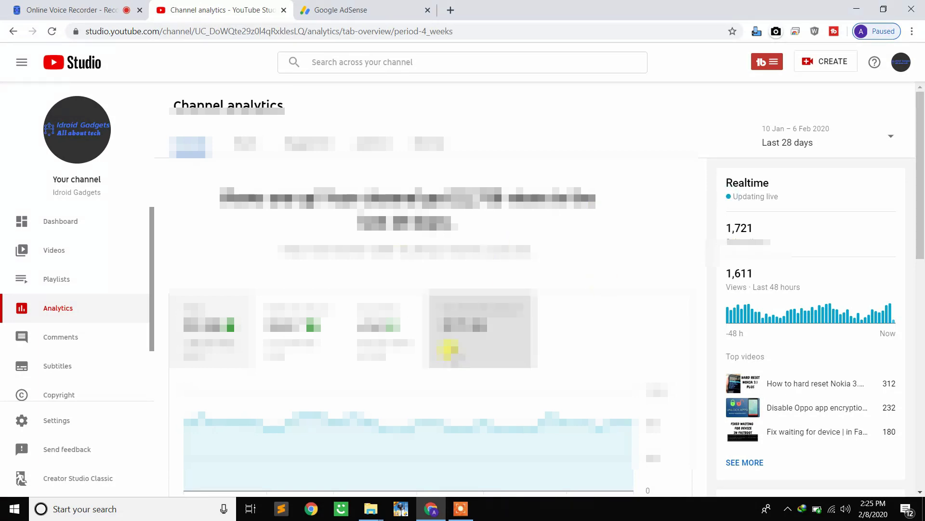
{"action": "mouse_move", "coordinate": [454, 307]}
{"action": "key", "text": "ctrl+Tab"}
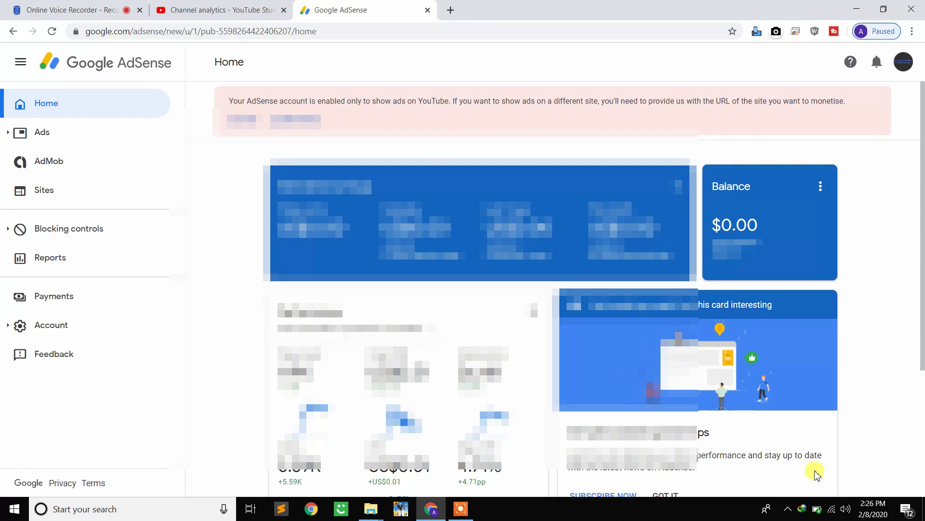
{"action": "left_click", "coordinate": [868, 510]}
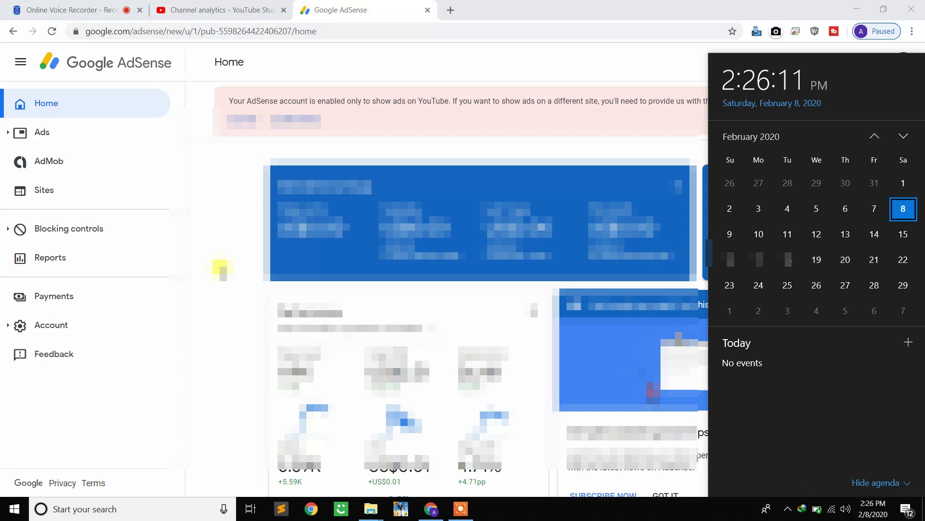
{"action": "left_click", "coordinate": [220, 267]}
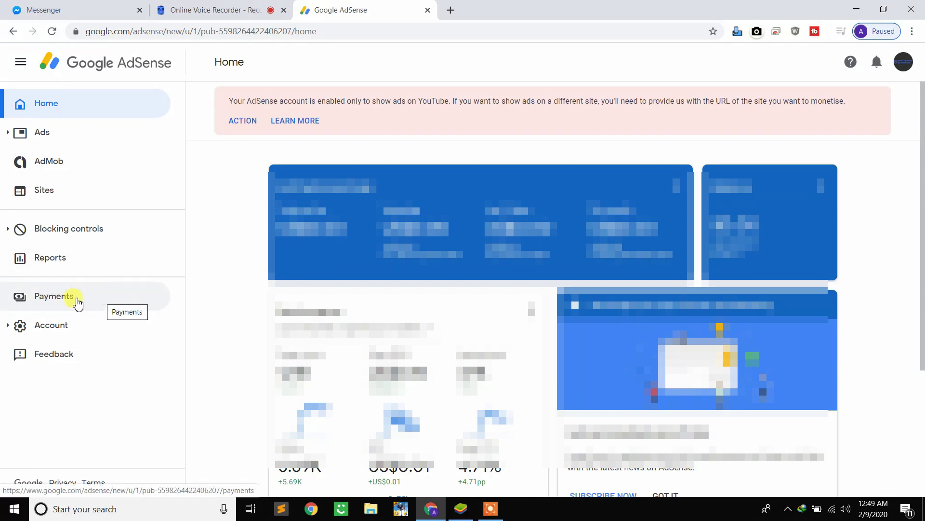
Step: Open the management page for the AdSense payment settings and review the payments account and payments profile details
{"action": "left_click", "coordinate": [77, 303]}
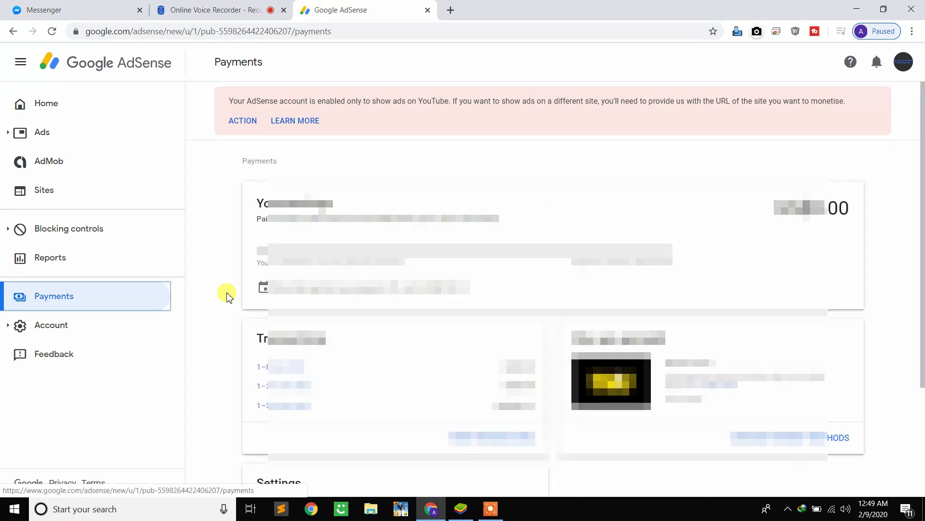
{"action": "left_click_drag", "start_coordinate": [921, 196], "coordinate": [922, 299]}
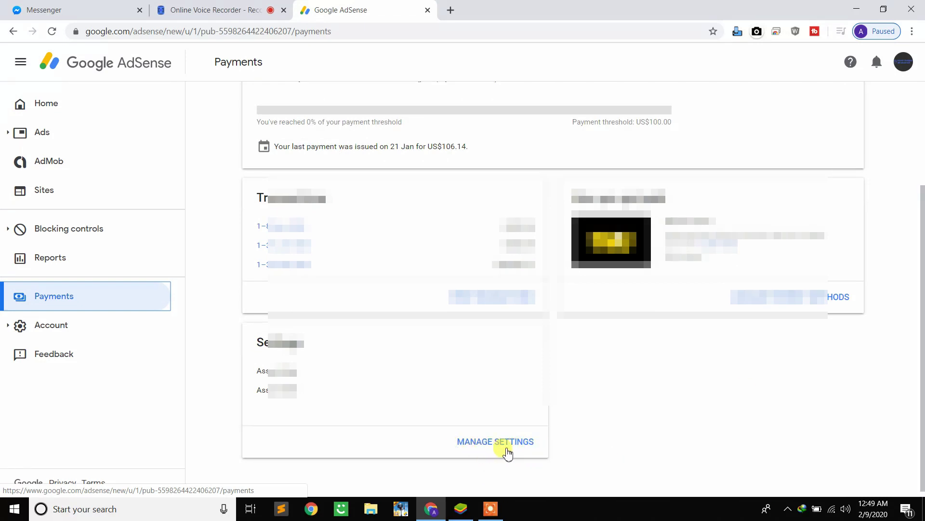
{"action": "left_click", "coordinate": [507, 443]}
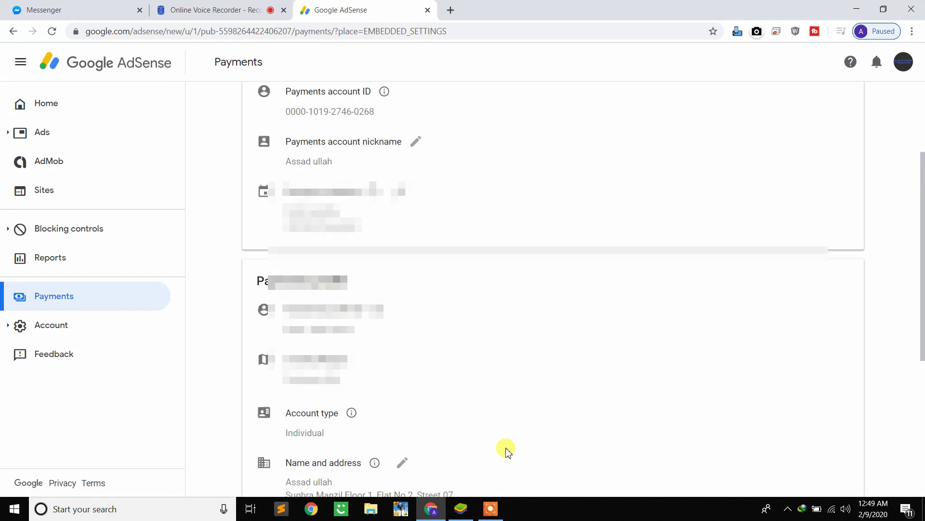
{"action": "scroll", "coordinate": [921, 258], "scroll_direction": "down", "scroll_amount": 3}
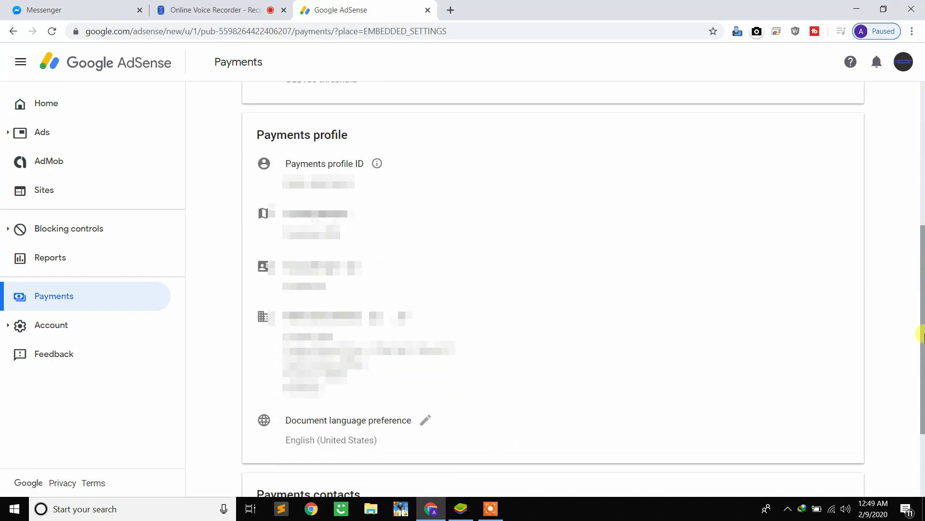
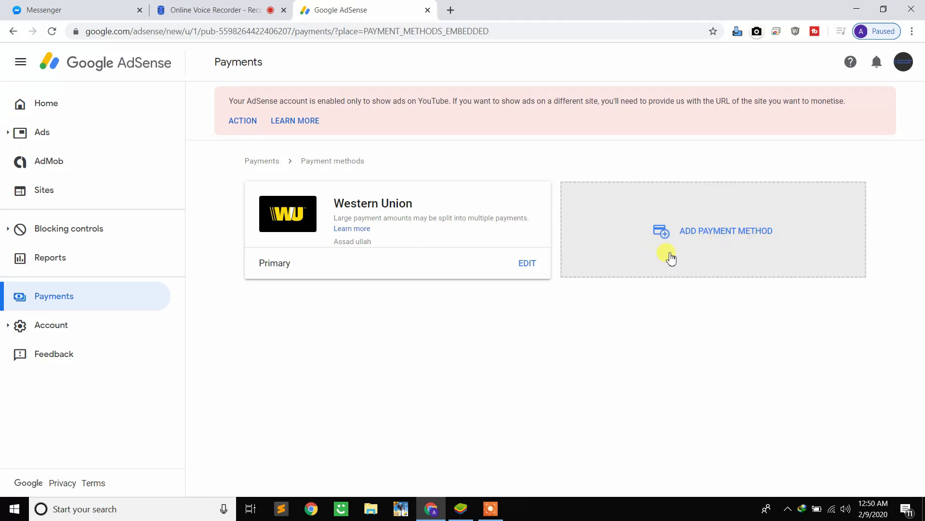
Step: Examine the wire transfer and cheque options for adding a payment method, and leave the form without saving
{"action": "left_click", "coordinate": [717, 243]}
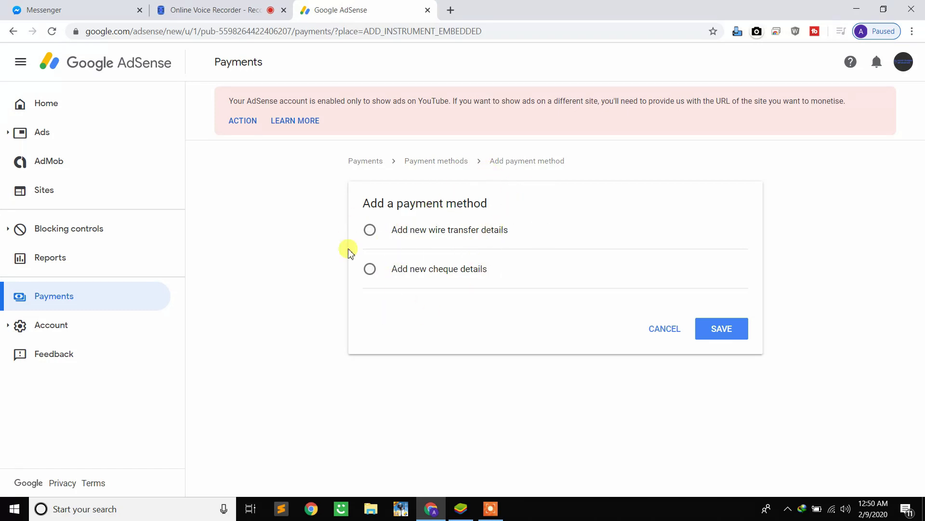
{"action": "left_click", "coordinate": [432, 241]}
{"action": "left_click", "coordinate": [426, 270]}
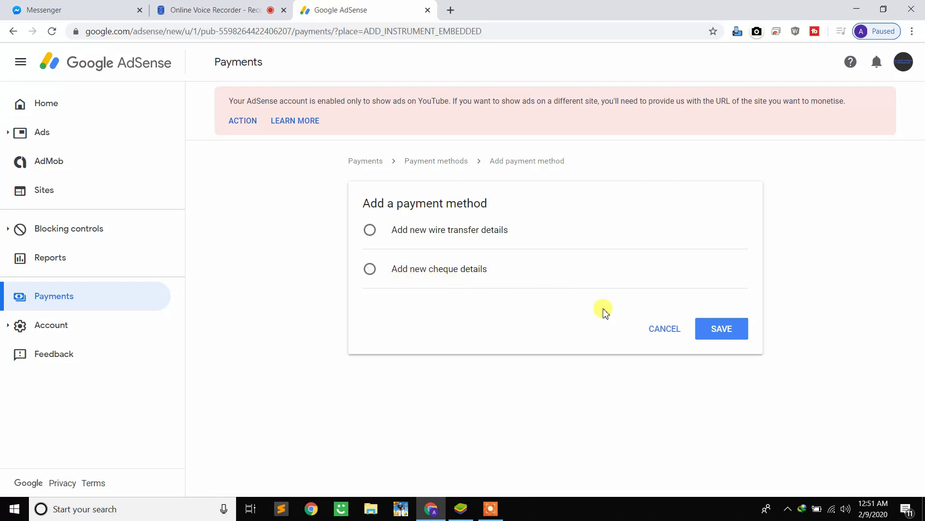
{"action": "left_click", "coordinate": [659, 330]}
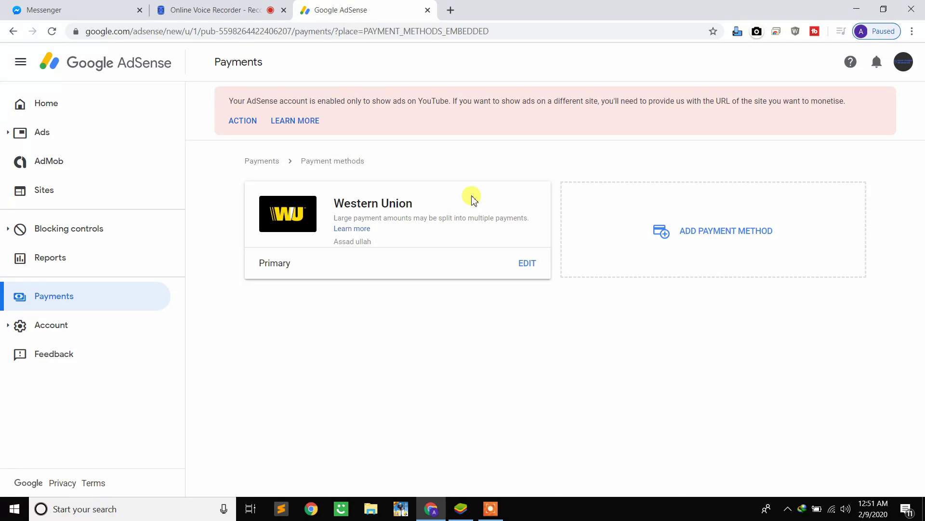
Step: Edit the Western Union payment method, review the recipient name fields, accept the government-issued ID agreement, and discard the update
{"action": "left_click", "coordinate": [531, 264]}
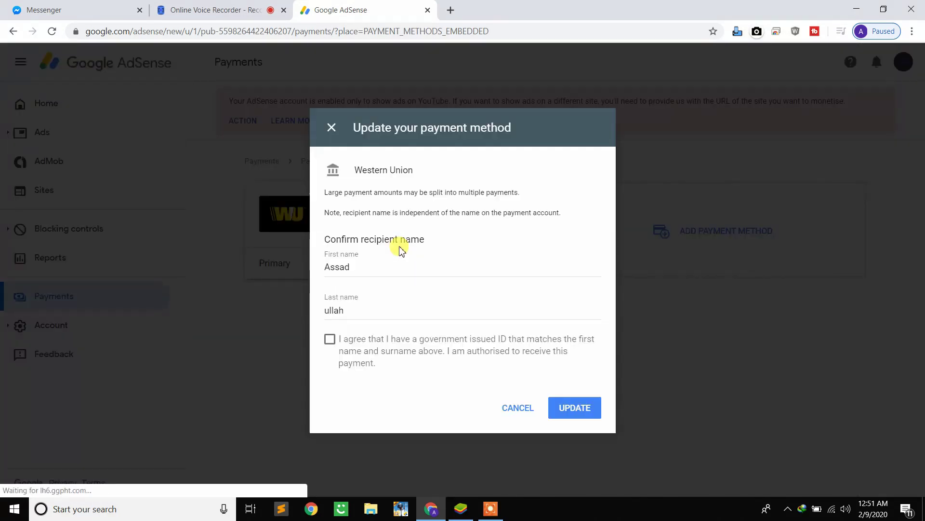
{"action": "left_click", "coordinate": [395, 272]}
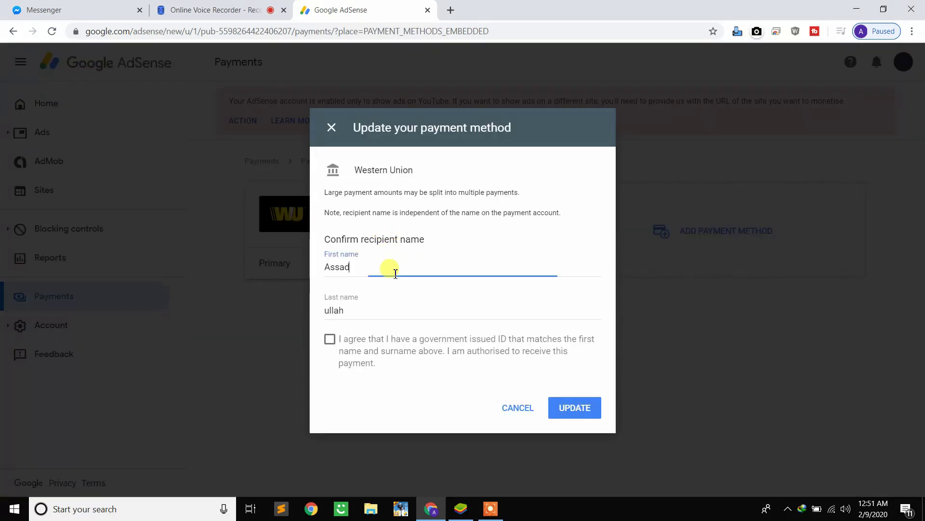
{"action": "left_click", "coordinate": [394, 312]}
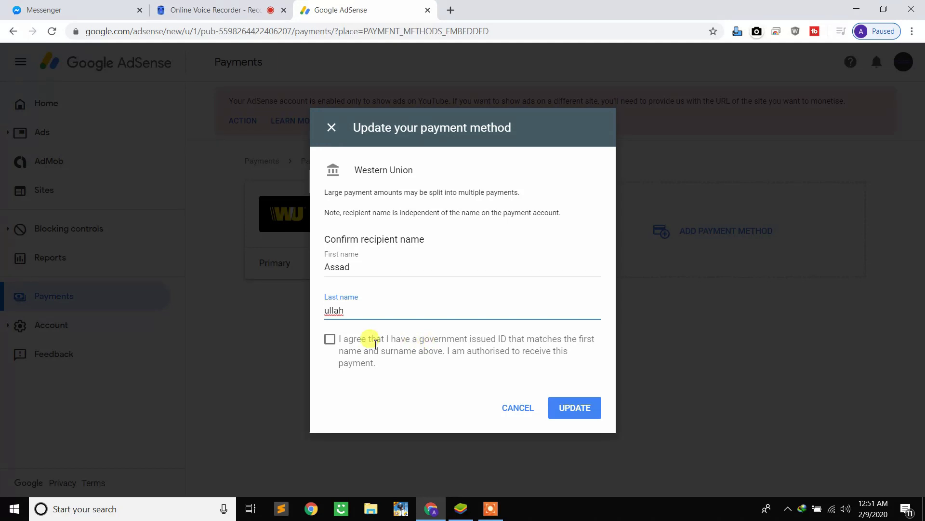
{"action": "left_click", "coordinate": [330, 340]}
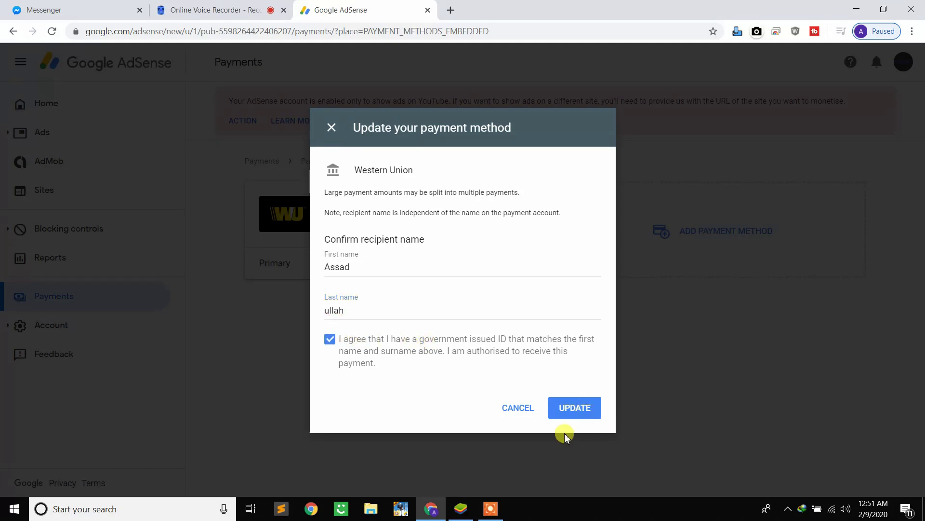
{"action": "left_click", "coordinate": [520, 407]}
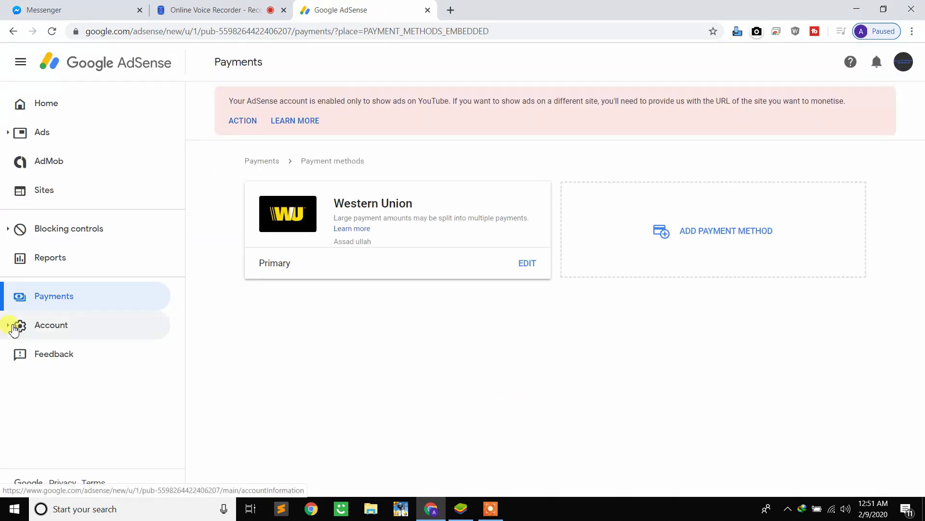
Step: Open the transaction history from the payments overview and find the 1–31 Jan 2020 period
{"action": "left_click", "coordinate": [57, 305]}
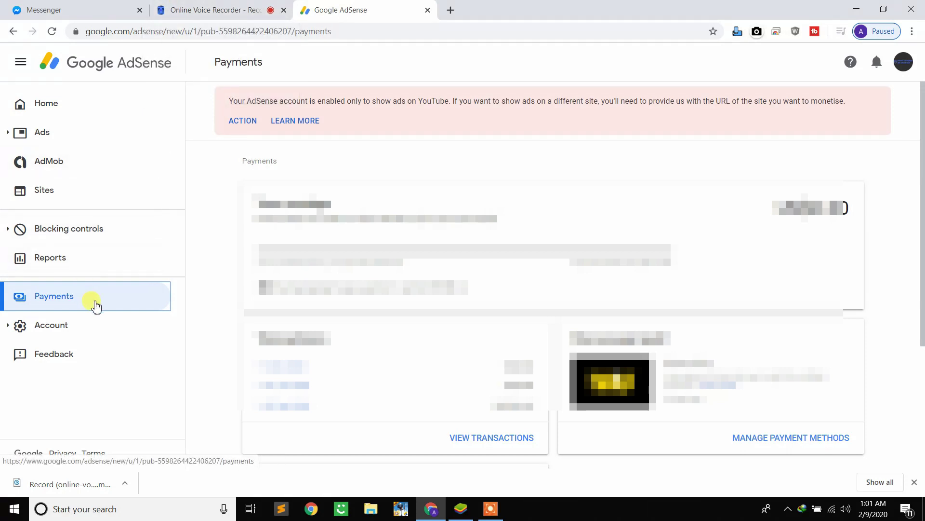
{"action": "left_click", "coordinate": [483, 437]}
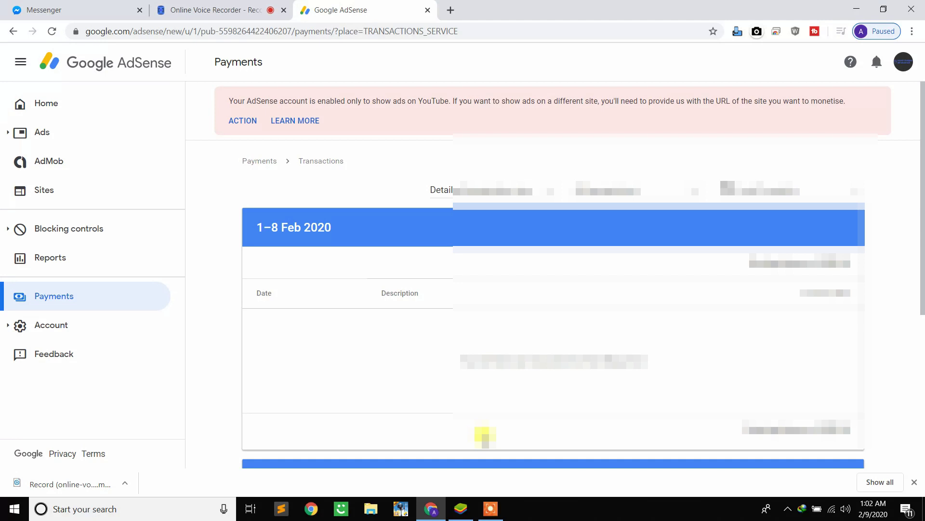
{"action": "left_click_drag", "start_coordinate": [922, 275], "coordinate": [921, 347]}
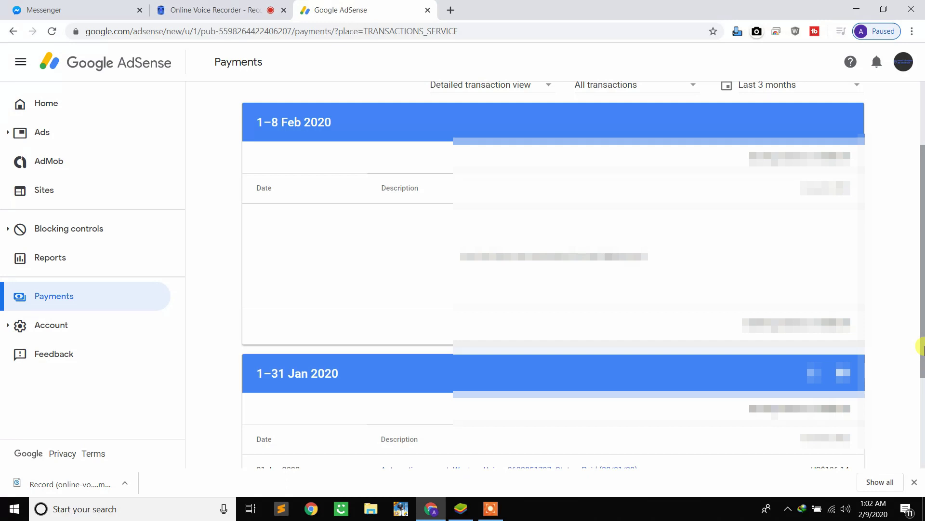
{"action": "scroll", "coordinate": [919, 312], "scroll_direction": "down", "scroll_amount": 3}
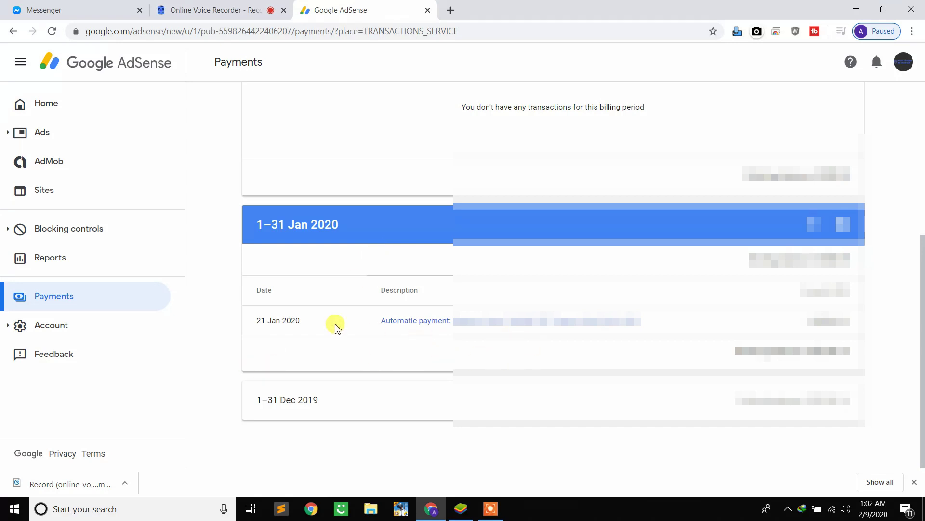
Step: Highlight the 21 Jan 2020 date and the description of the automatic payment in the January transactions
{"action": "left_click_drag", "start_coordinate": [253, 321], "coordinate": [311, 332]}
{"action": "triple_click", "coordinate": [277, 328]}
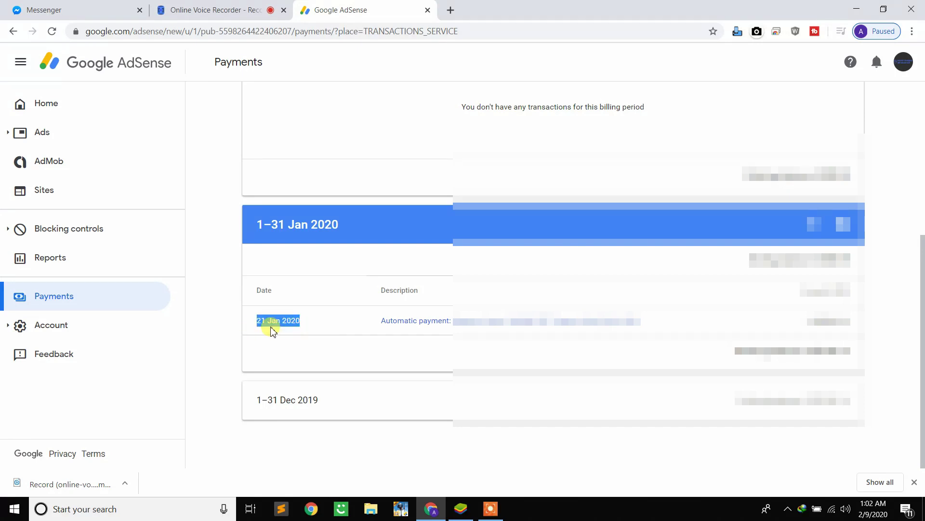
{"action": "left_click", "coordinate": [305, 327]}
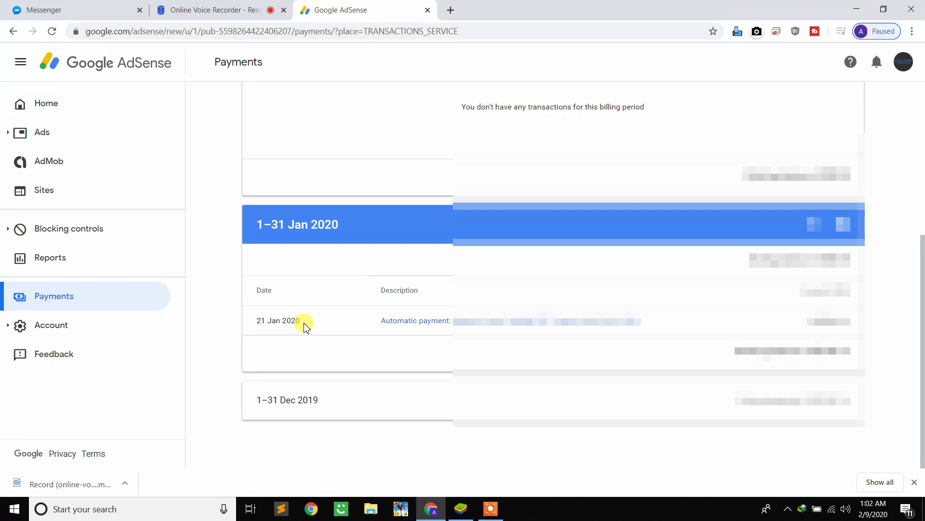
{"action": "left_click_drag", "start_coordinate": [254, 322], "coordinate": [311, 331]}
{"action": "left_click", "coordinate": [311, 329]}
{"action": "left_click_drag", "start_coordinate": [379, 323], "coordinate": [548, 320]}
{"action": "left_click", "coordinate": [403, 347]}
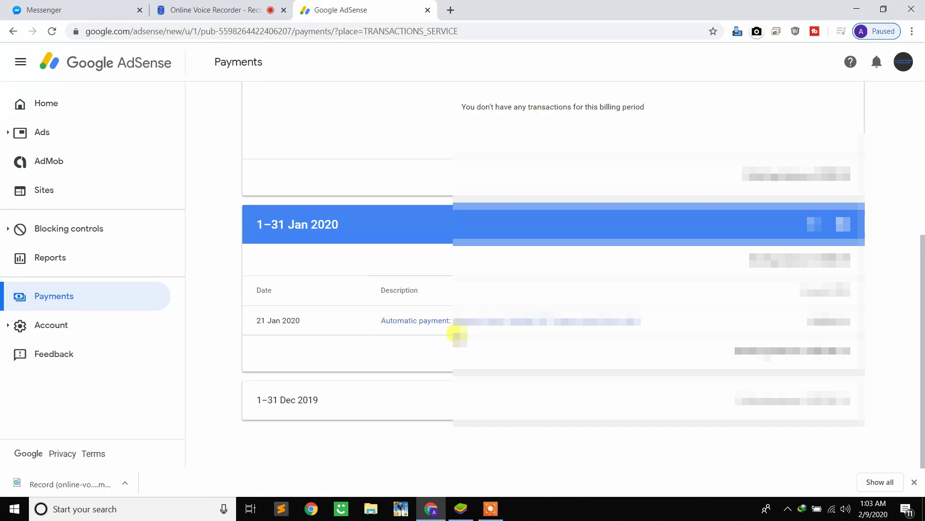
Step: Open the receipt of the 21 Jan 2020 automatic payment and examine the money transfer control number and government-issued ID requirements
{"action": "left_click", "coordinate": [422, 326]}
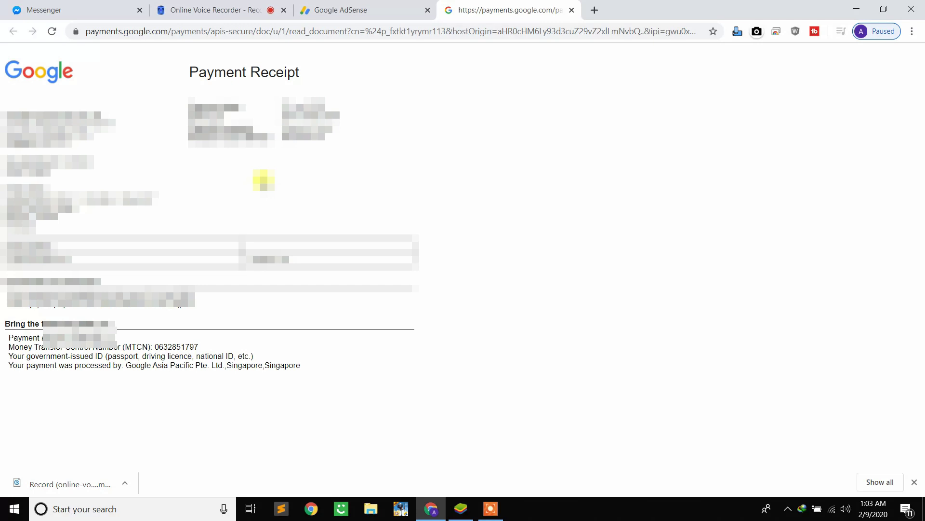
{"action": "left_click_drag", "start_coordinate": [1, 323], "coordinate": [149, 331]}
{"action": "left_click", "coordinate": [149, 331]}
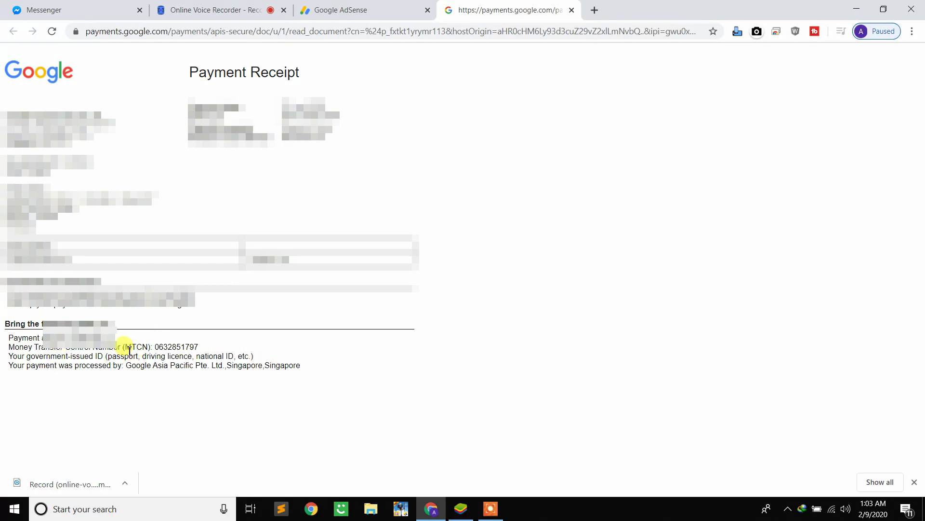
{"action": "left_click_drag", "start_coordinate": [5, 346], "coordinate": [227, 348]}
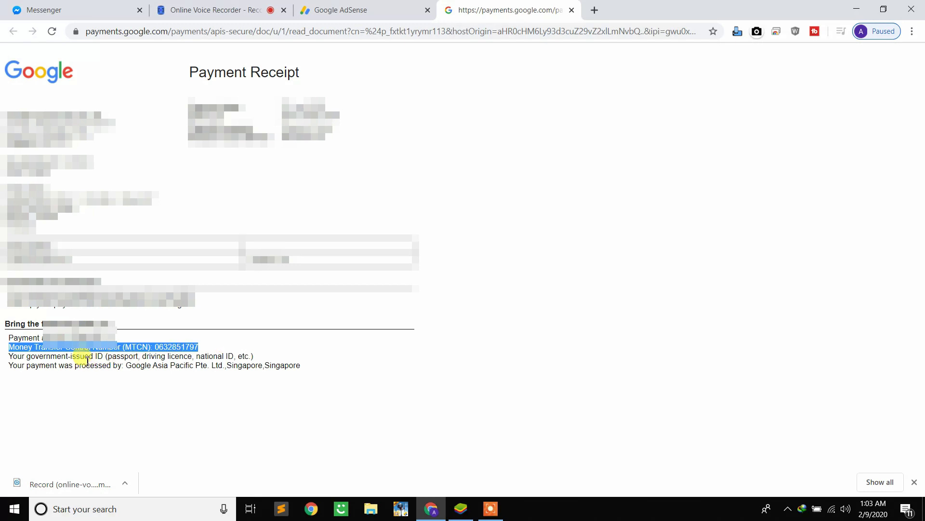
{"action": "left_click", "coordinate": [8, 355]}
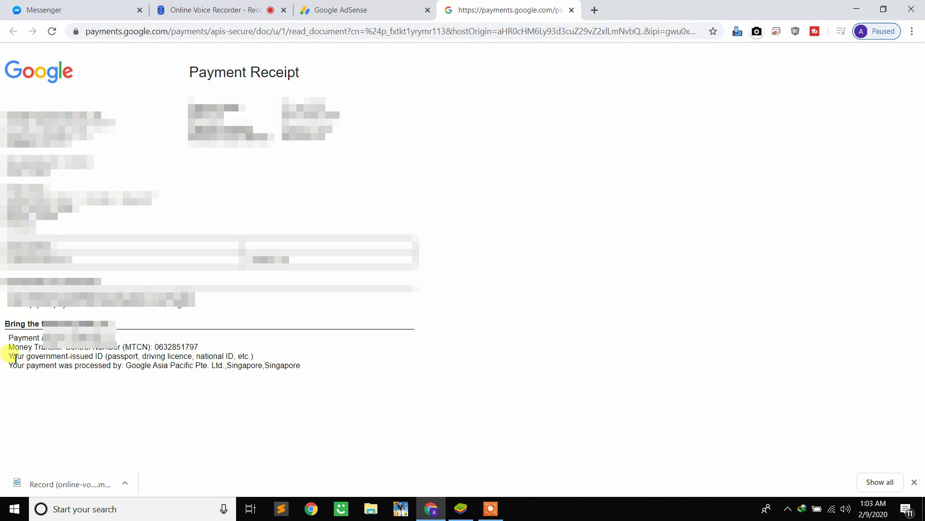
{"action": "triple_click", "coordinate": [260, 356]}
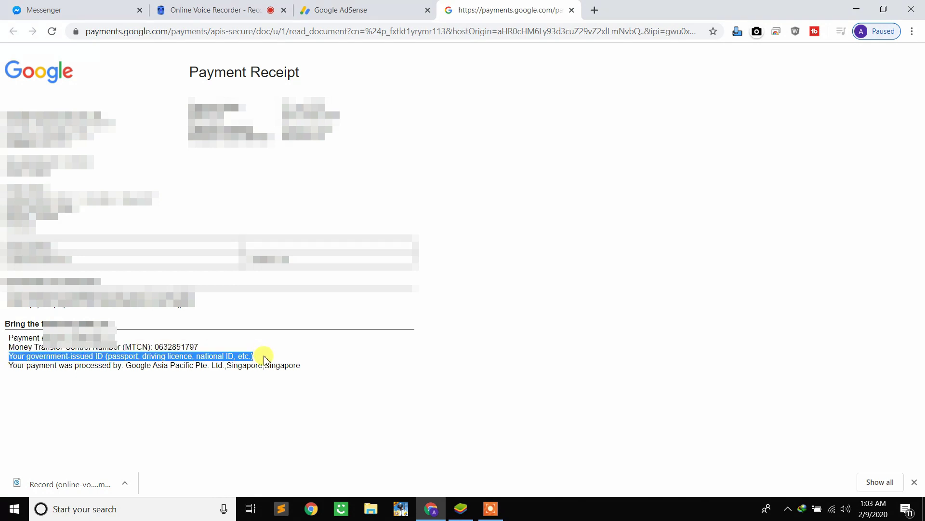
{"action": "left_click", "coordinate": [264, 360]}
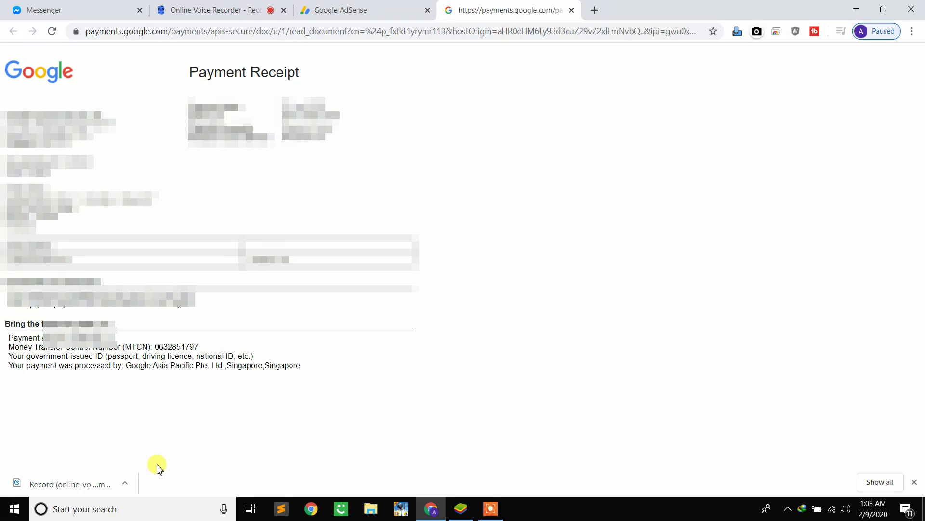
Step: Highlight the payment processor, the money transfer control number and the accepted ID types on the payment receipt
{"action": "left_click_drag", "start_coordinate": [126, 365], "coordinate": [168, 405]}
{"action": "left_click", "coordinate": [168, 406]}
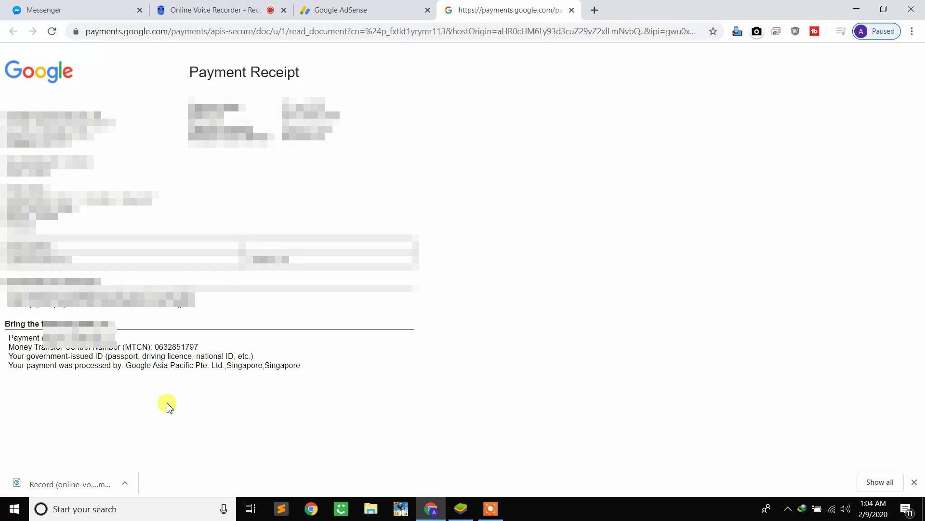
{"action": "left_click_drag", "start_coordinate": [159, 346], "coordinate": [205, 348]}
{"action": "left_click_drag", "start_coordinate": [133, 356], "coordinate": [288, 362]}
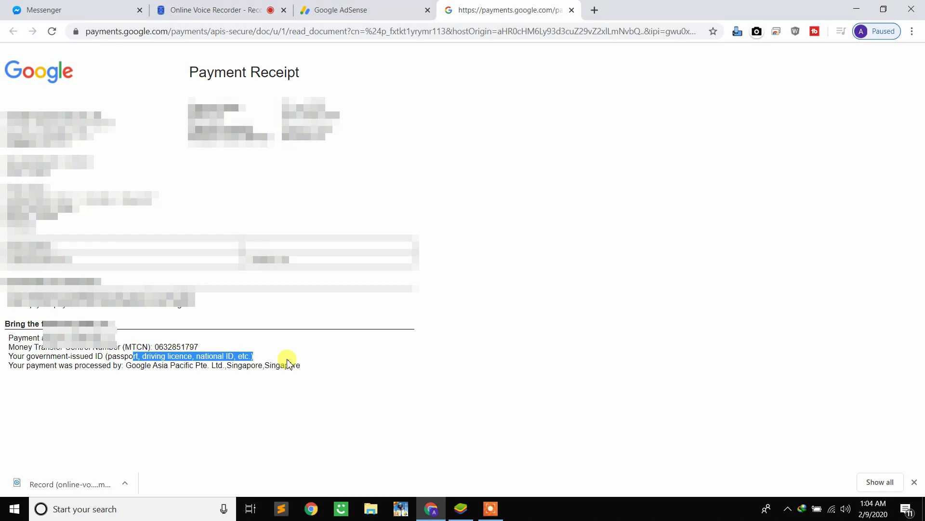
{"action": "left_click_drag", "start_coordinate": [300, 365], "coordinate": [18, 356]}
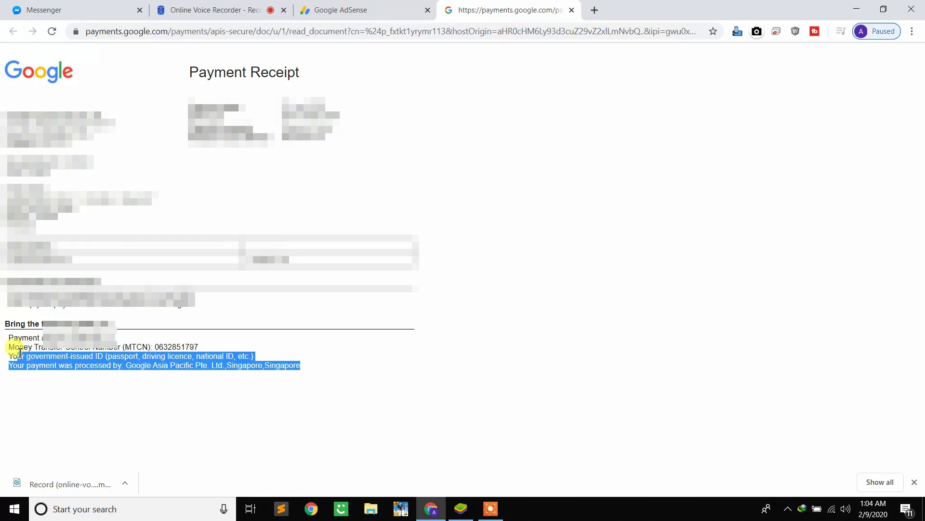